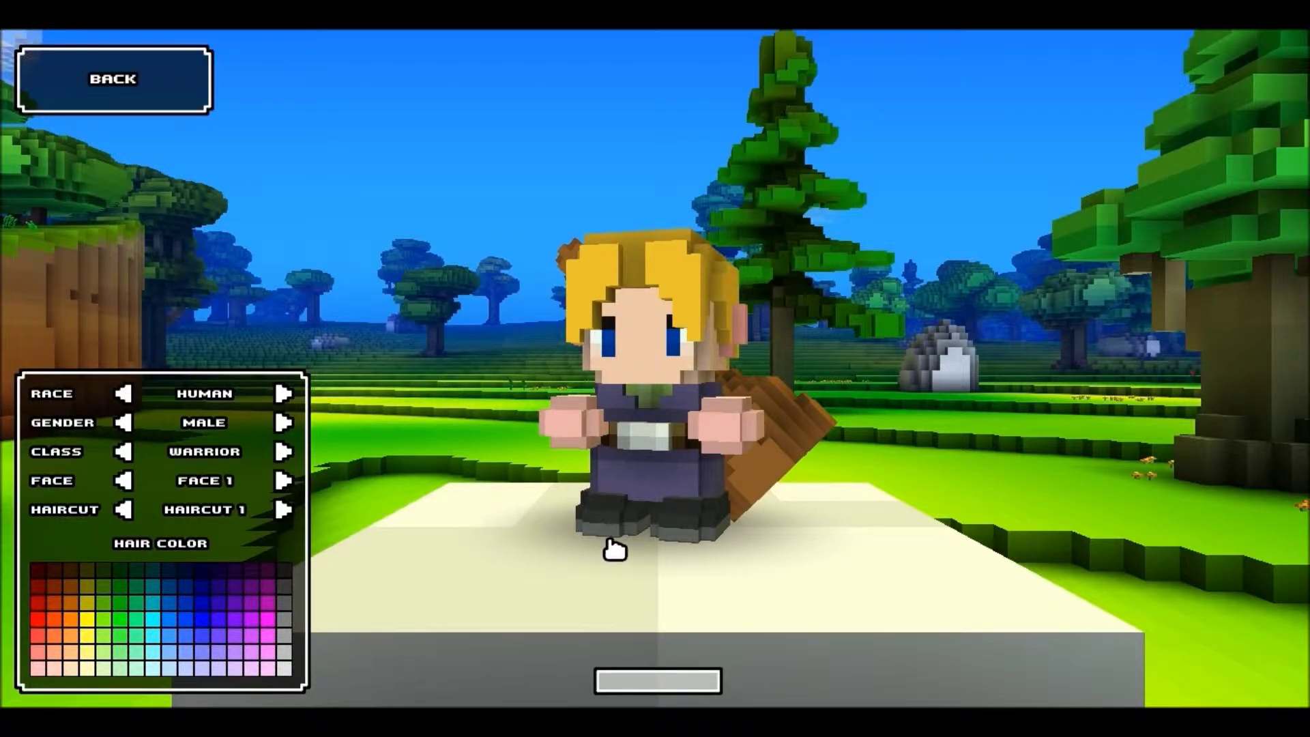
Step: Set the character's race to Lizard, keeping the gender Male
left_click_drag(565, 345, 944, 337)
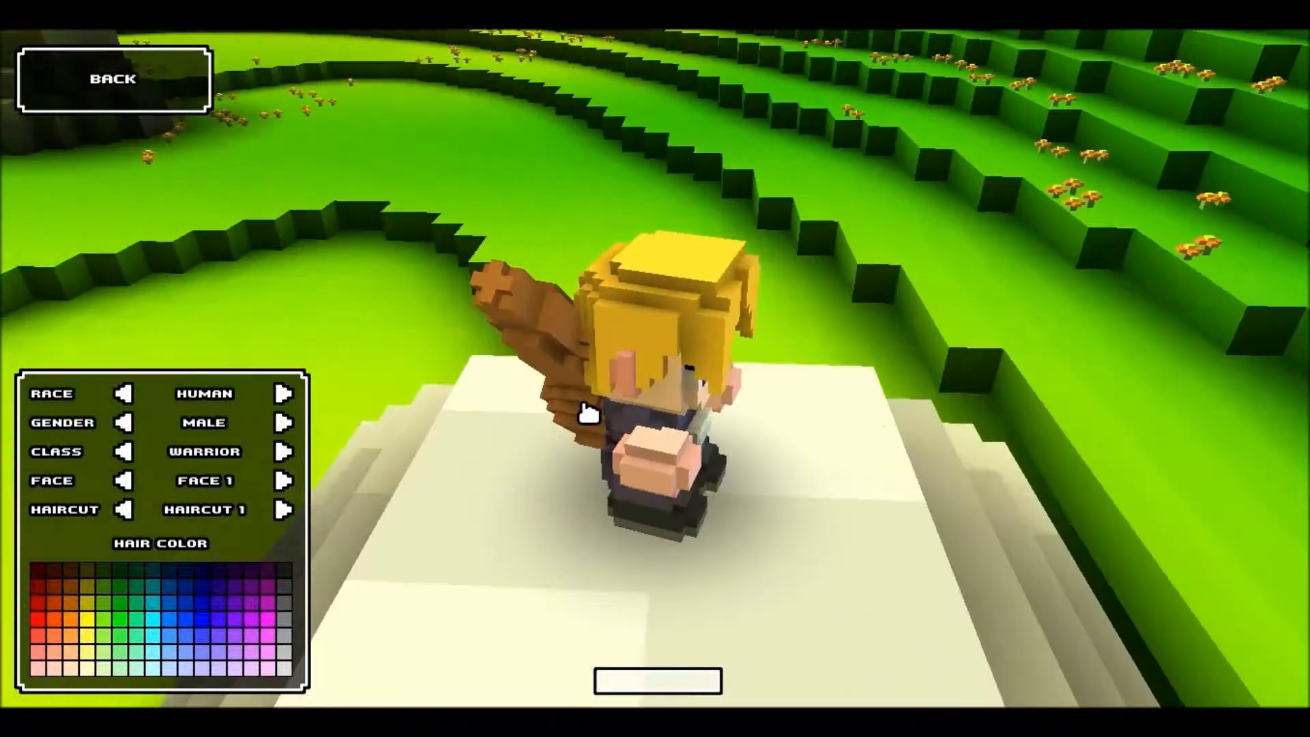
mouse_move(943, 339)
left_mouse_down()
mouse_move(673, 629)
mouse_move(525, 406)
mouse_move(585, 580)
left_mouse_up()
scroll(585, 580, "up", 5)
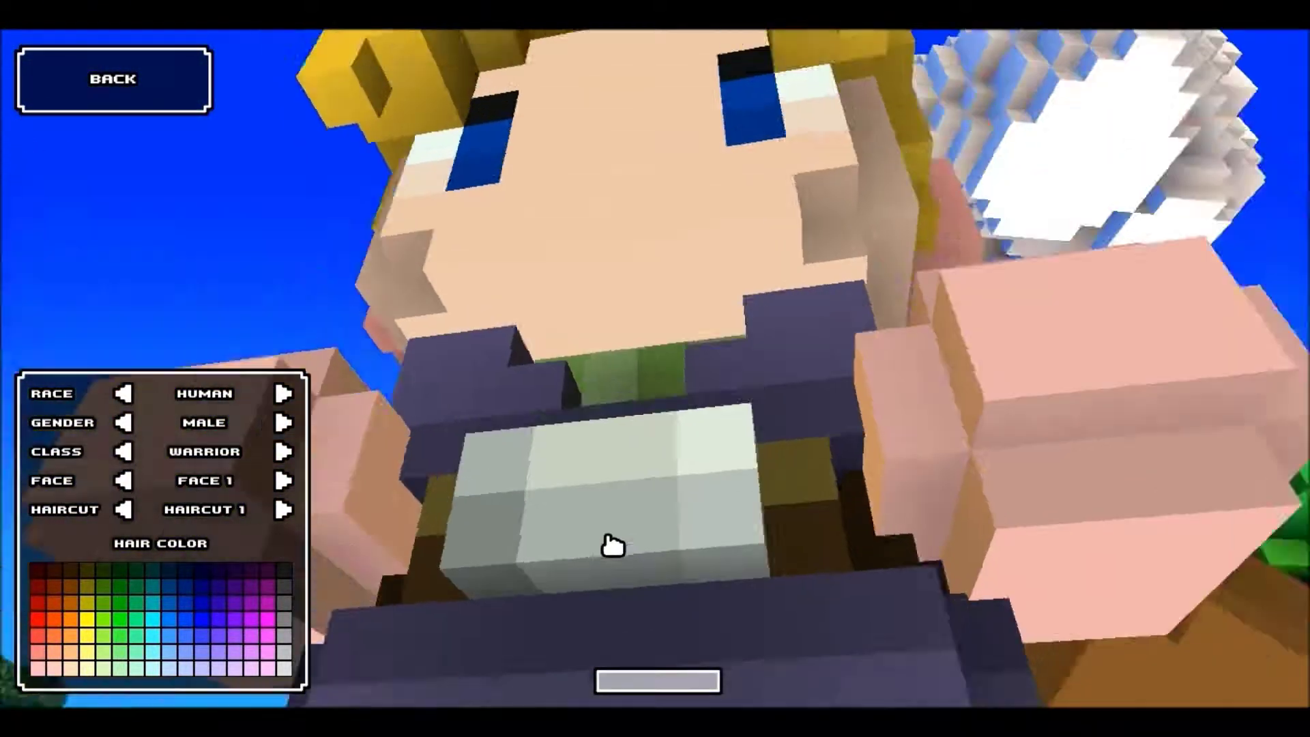
scroll(611, 544, "down", 5)
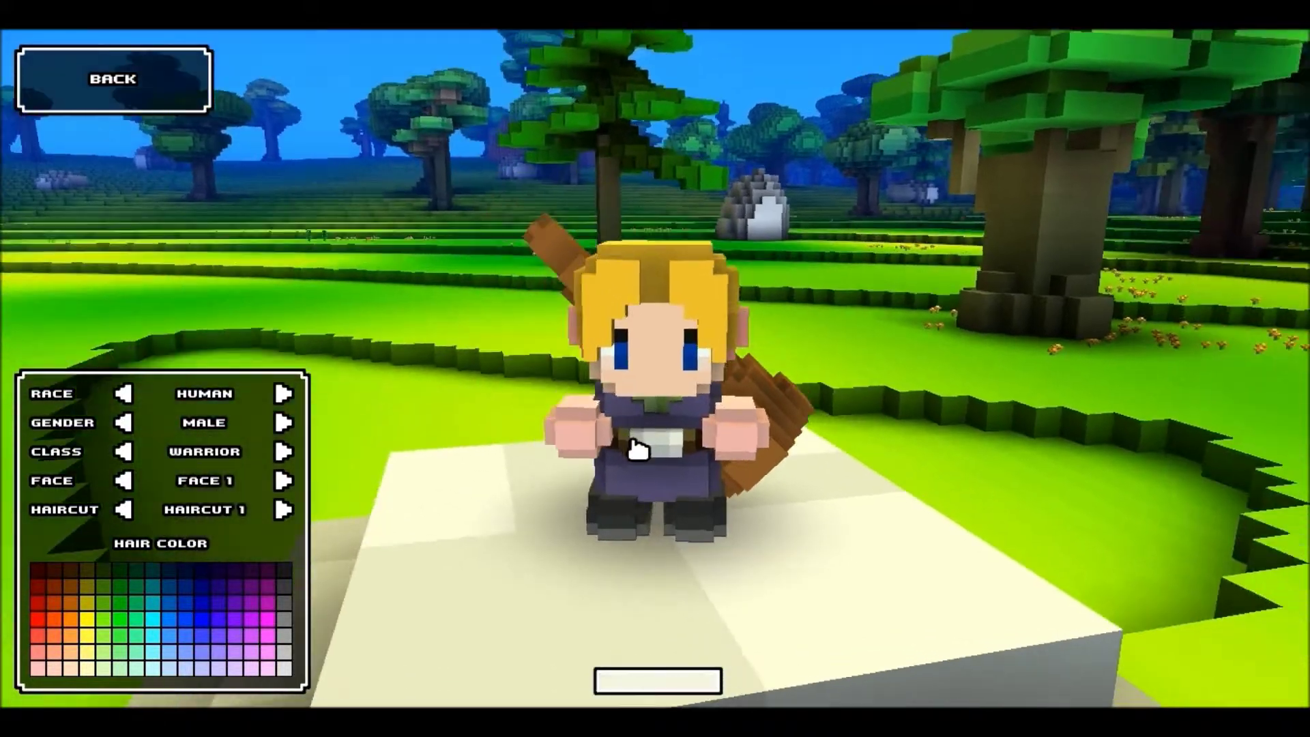
mouse_move(601, 437)
left_mouse_down()
mouse_move(649, 444)
mouse_move(430, 413)
mouse_move(955, 418)
mouse_move(427, 433)
mouse_move(875, 406)
mouse_move(775, 433)
mouse_move(857, 391)
left_mouse_up()
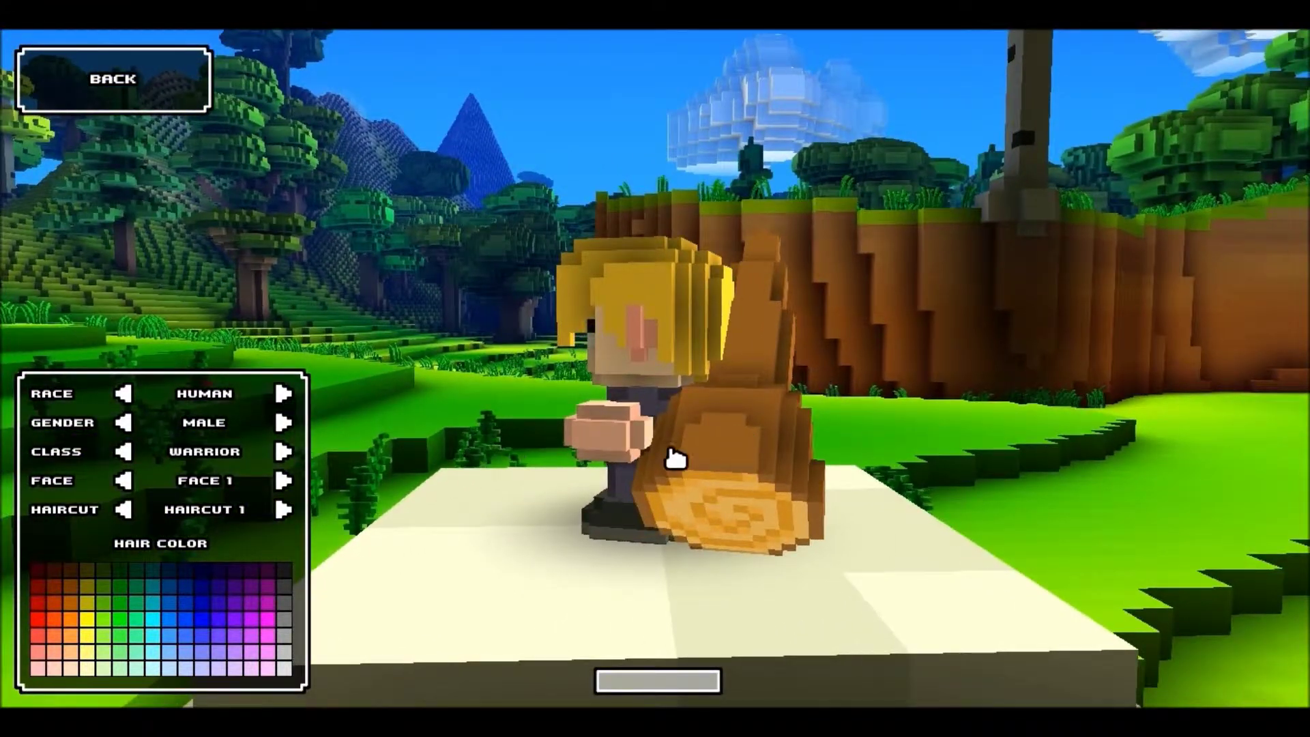
mouse_move(522, 419)
left_mouse_down()
mouse_move(751, 389)
mouse_move(378, 412)
left_mouse_up()
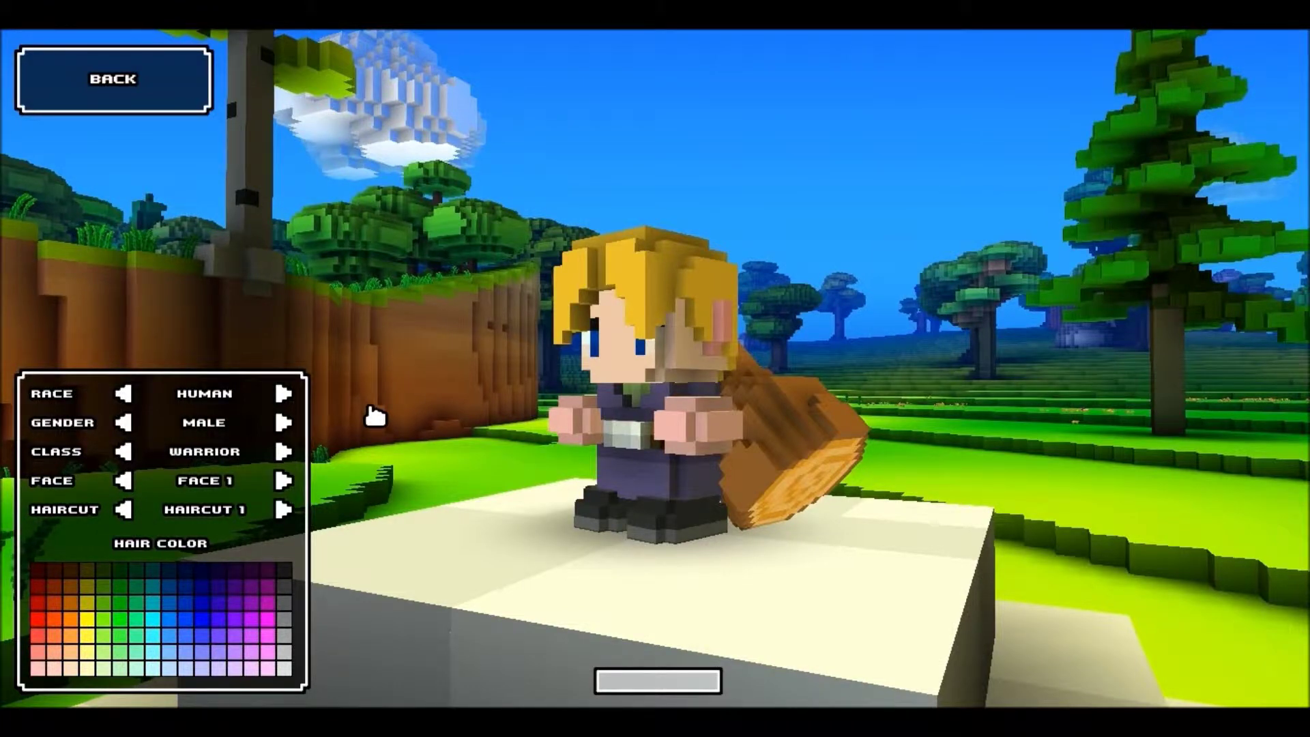
left_click(285, 392)
left_click(284, 392)
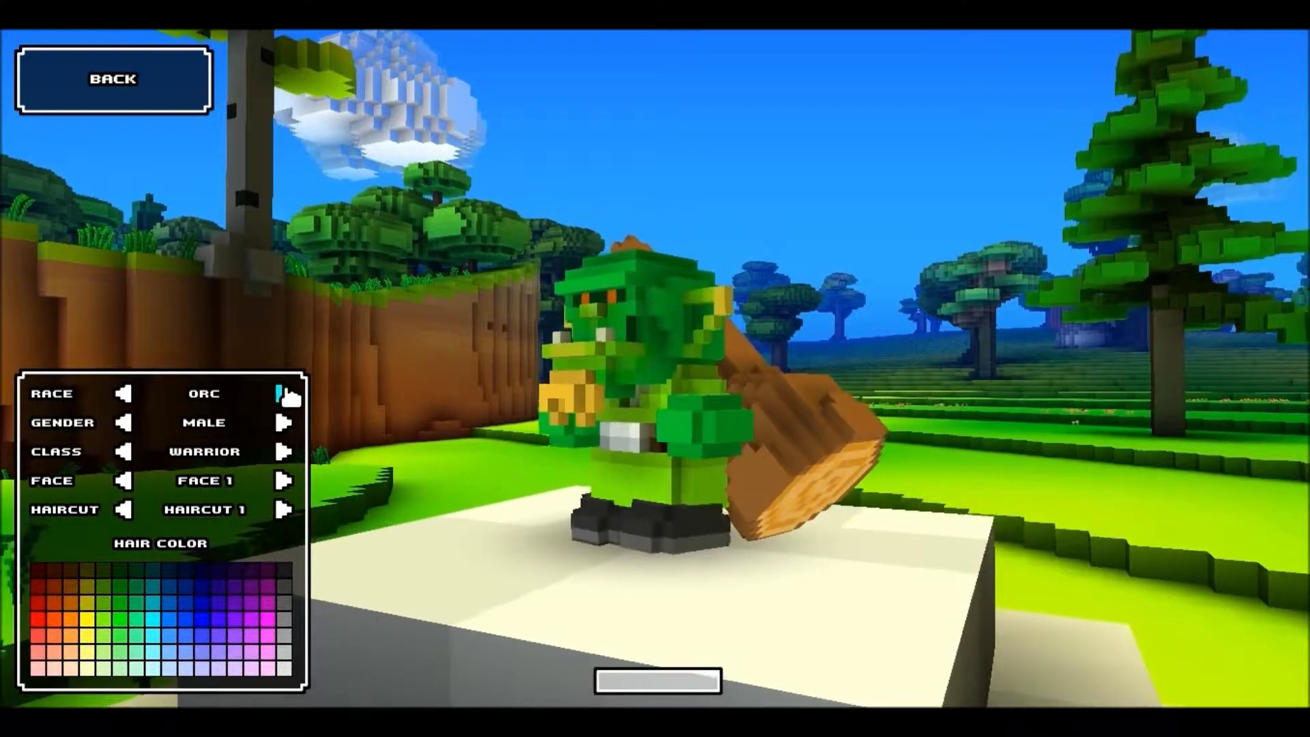
left_click(285, 391)
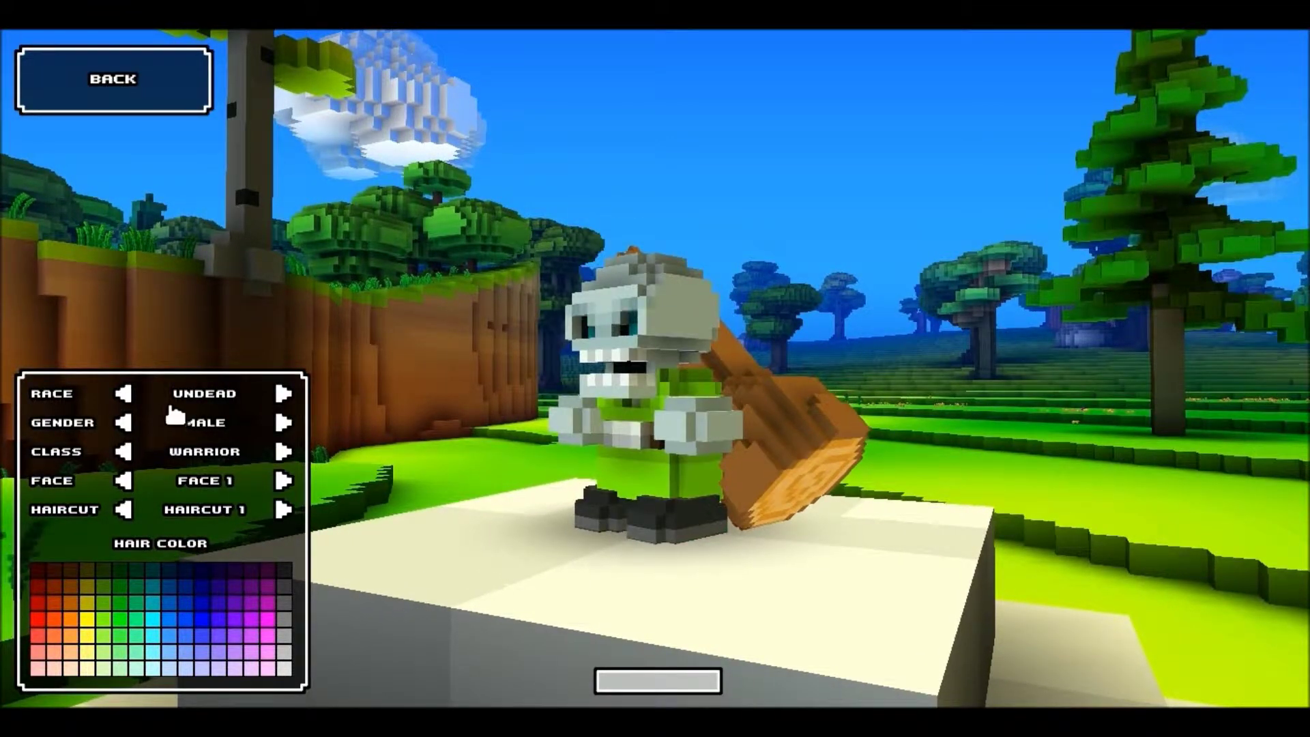
left_click(125, 395)
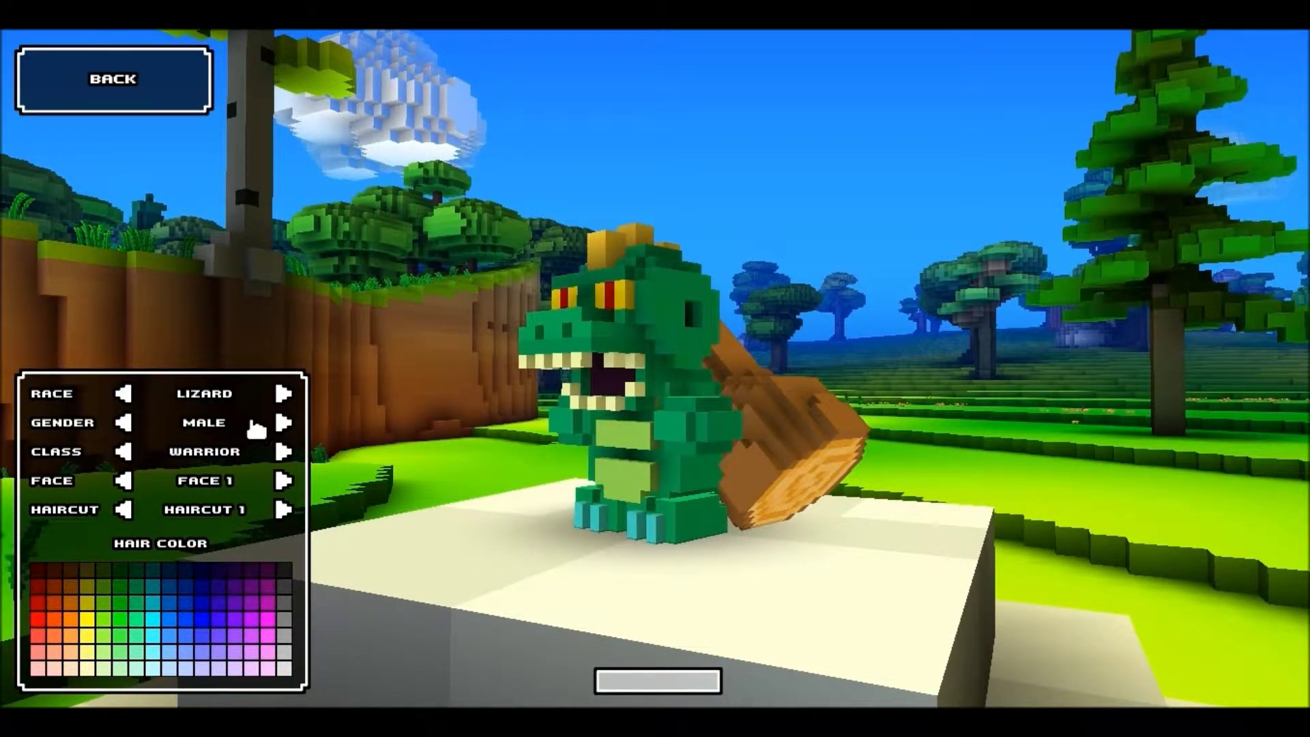
left_click(281, 423)
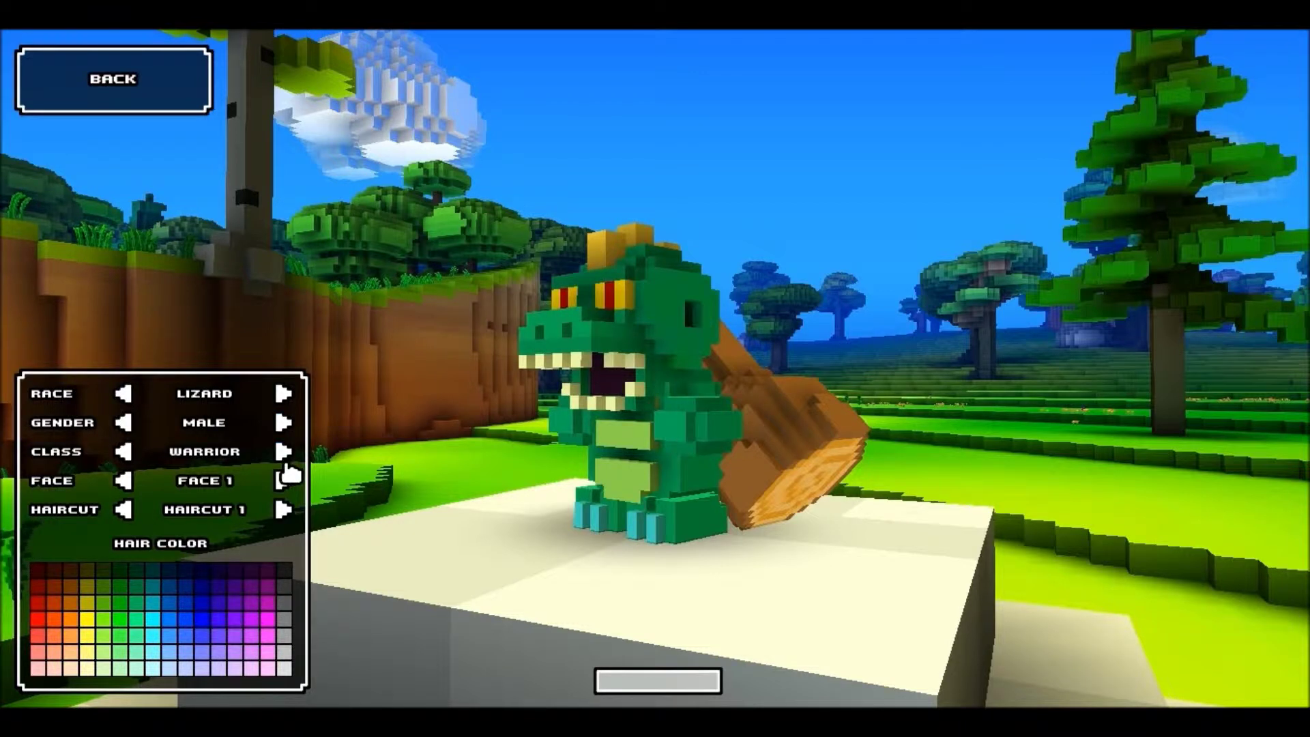
Step: Set the class to Mage and return the face to Face 1
left_click(284, 452)
left_click(283, 452)
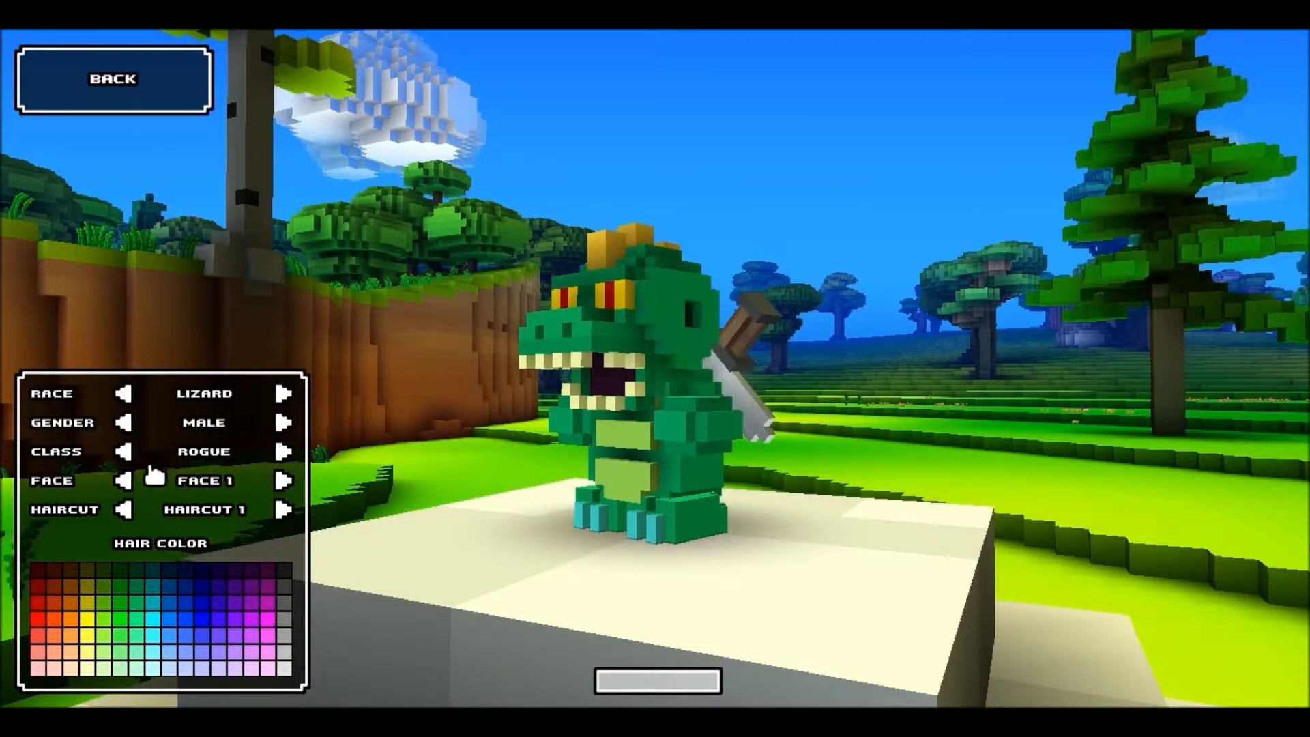
left_click(125, 451)
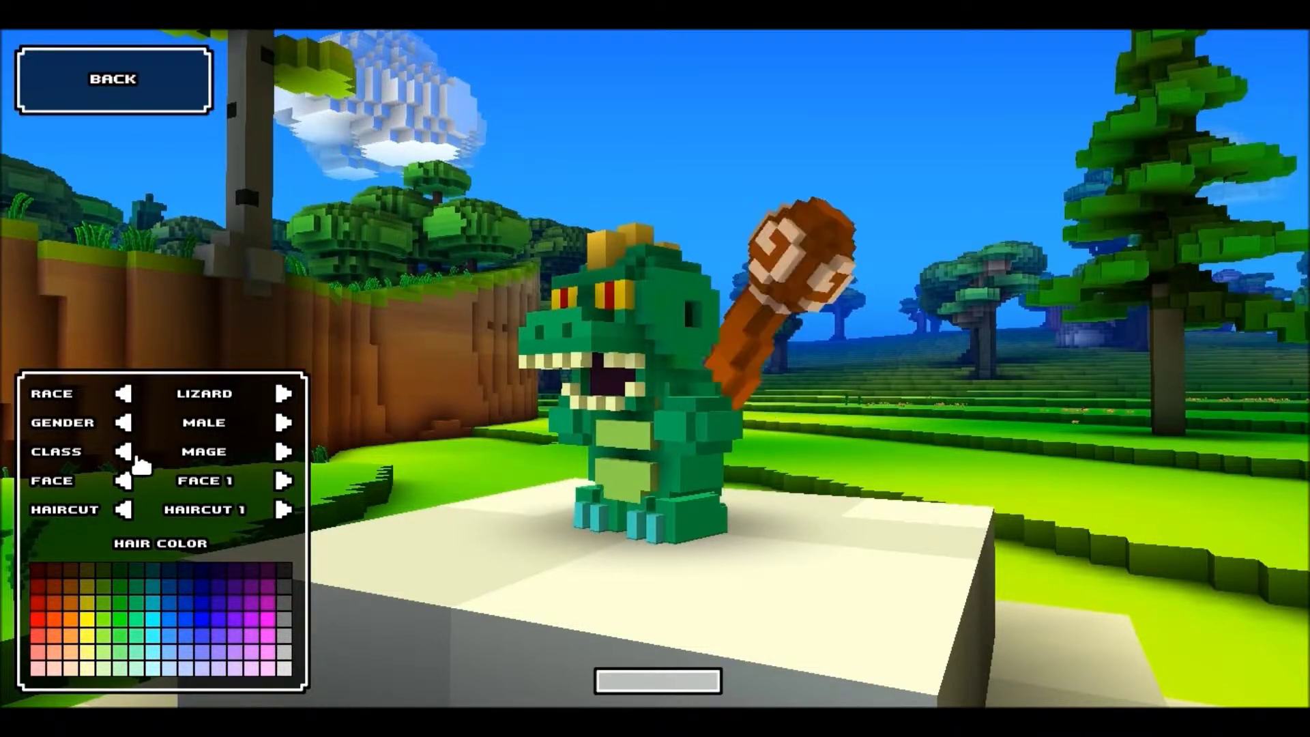
left_click(280, 493)
left_click(281, 494)
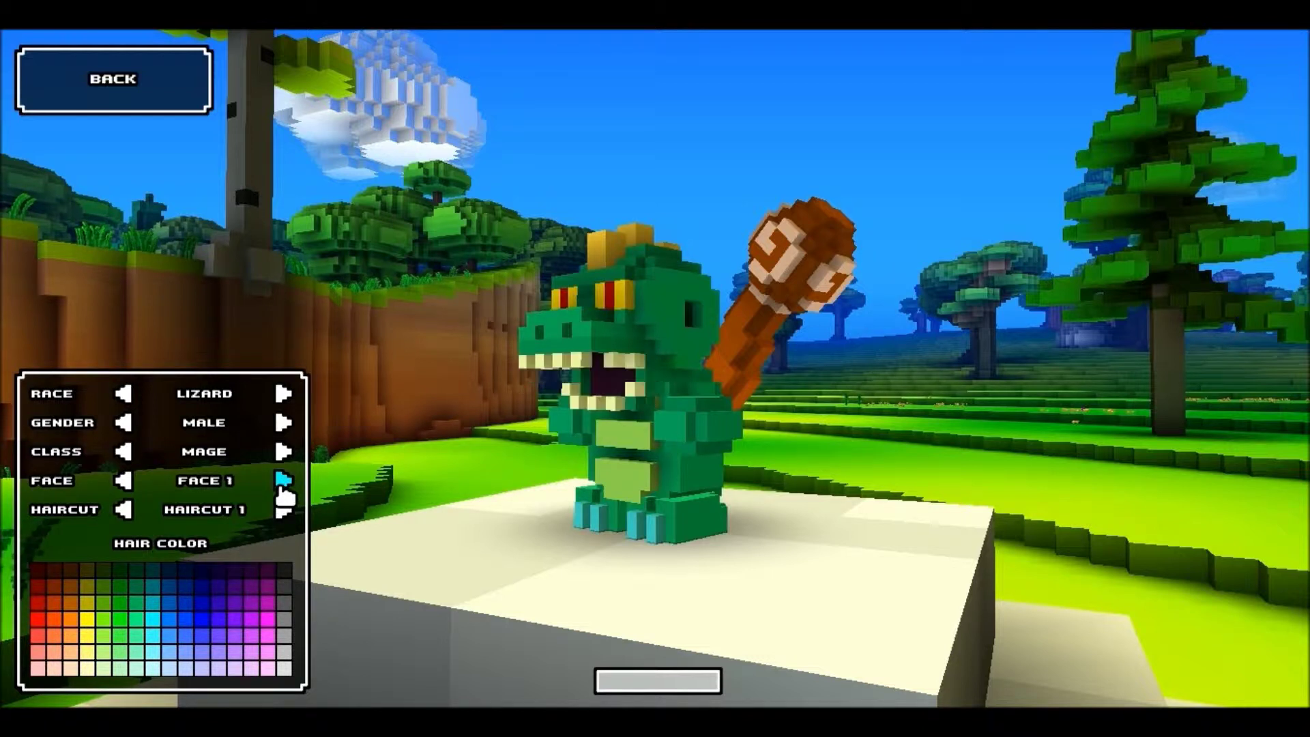
left_click(280, 494)
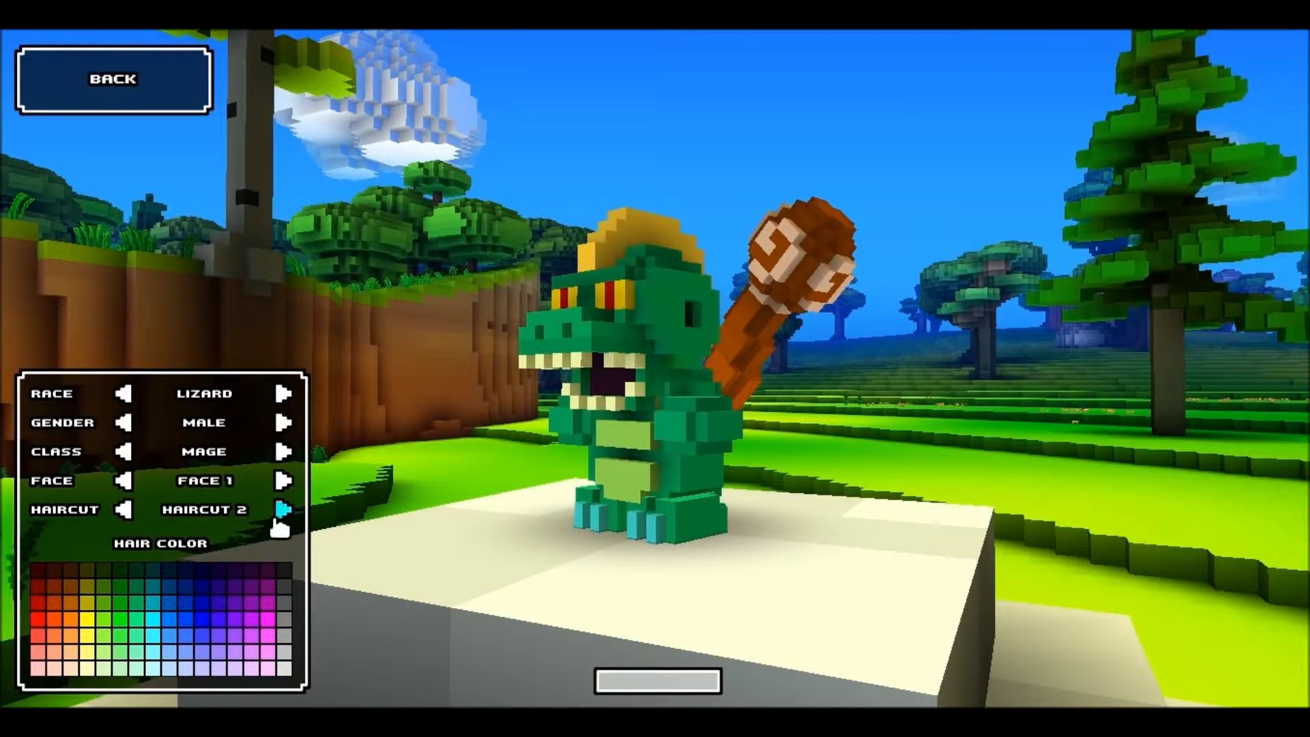
Step: Try several hair tints and settle on a light green crest, then orbit to the front
left_click_drag(594, 492, 284, 404)
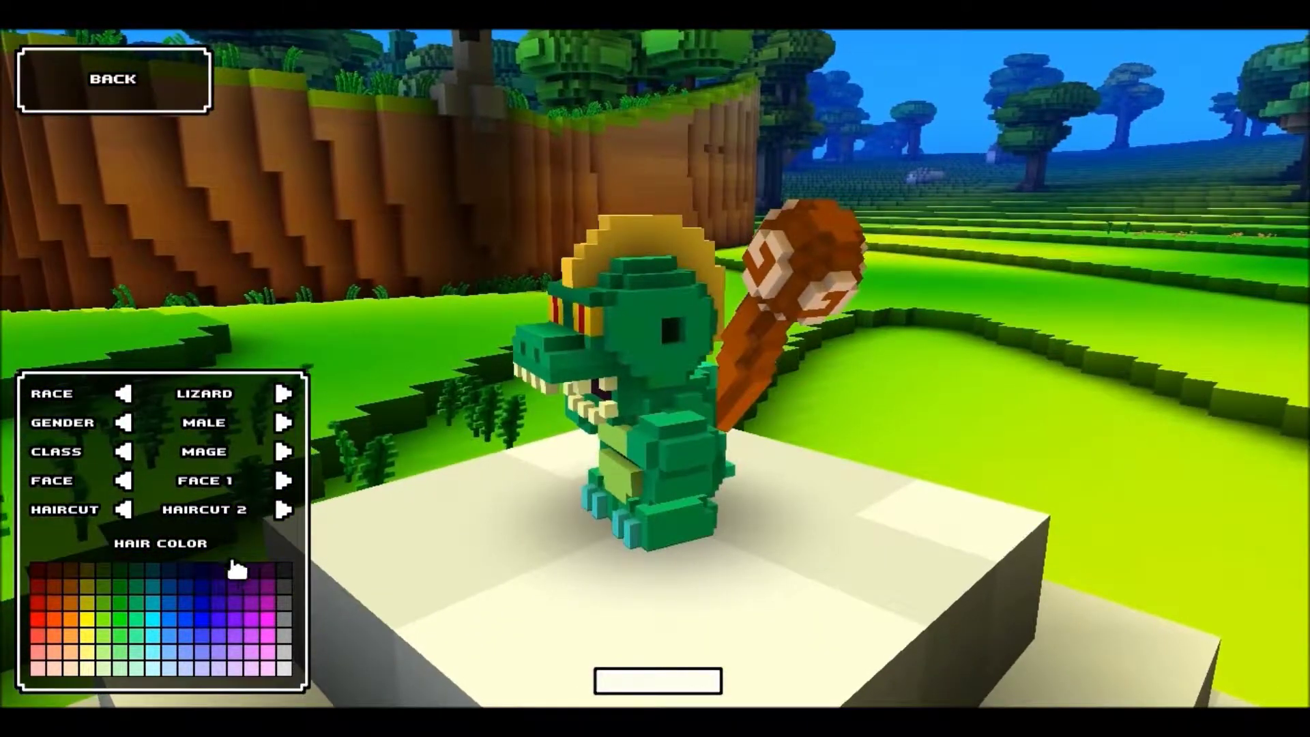
left_click(235, 605)
left_click(106, 600)
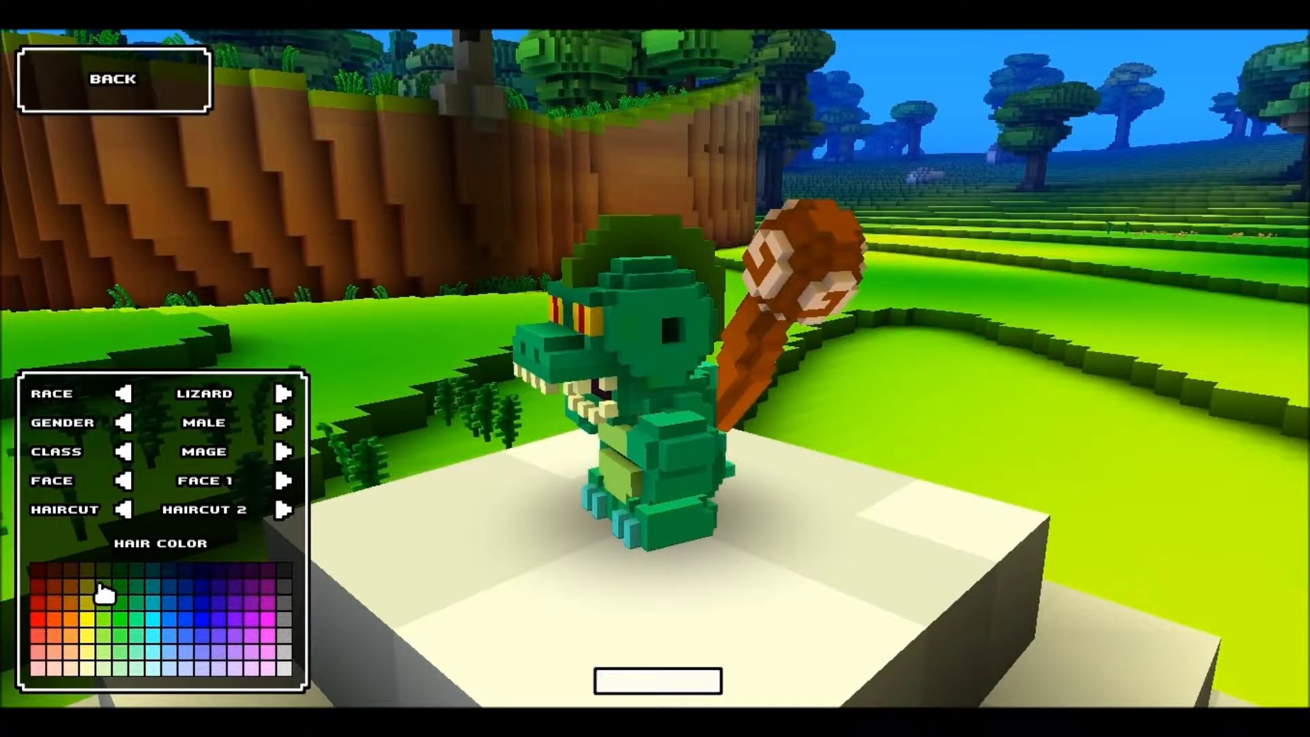
left_click(88, 620)
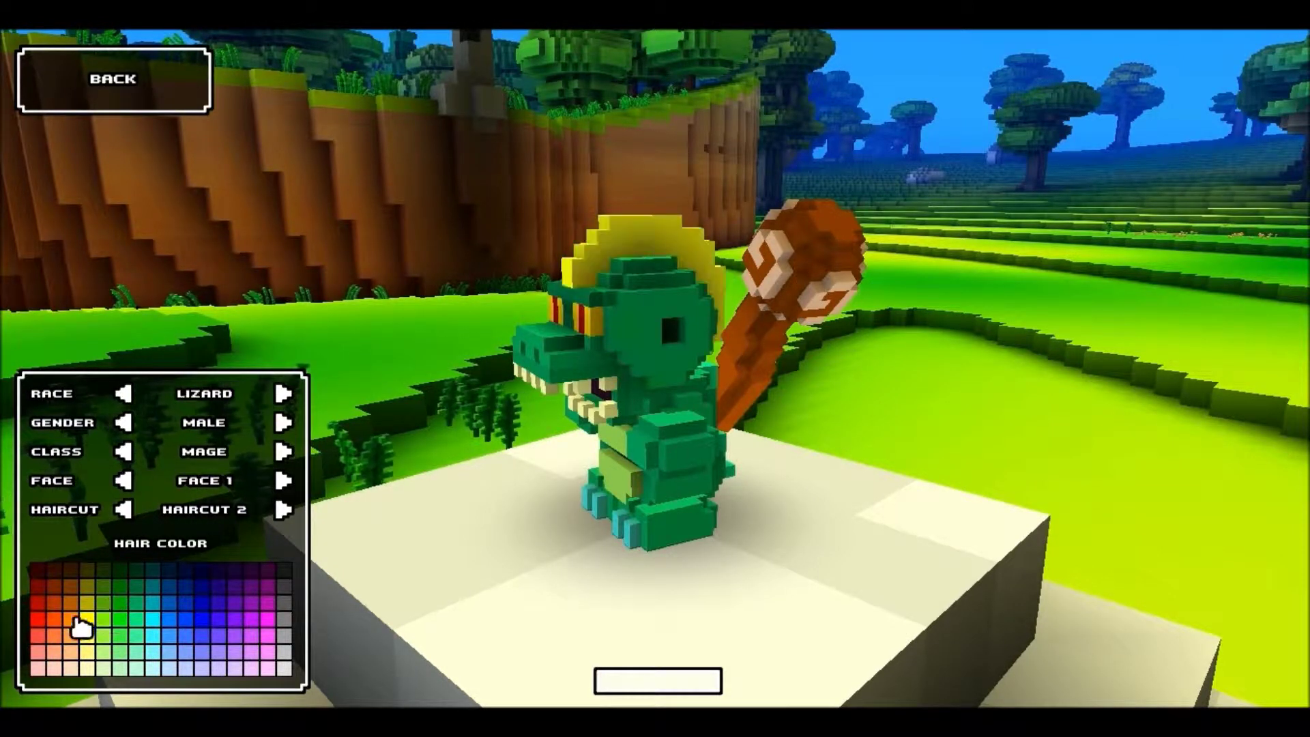
left_click(103, 620)
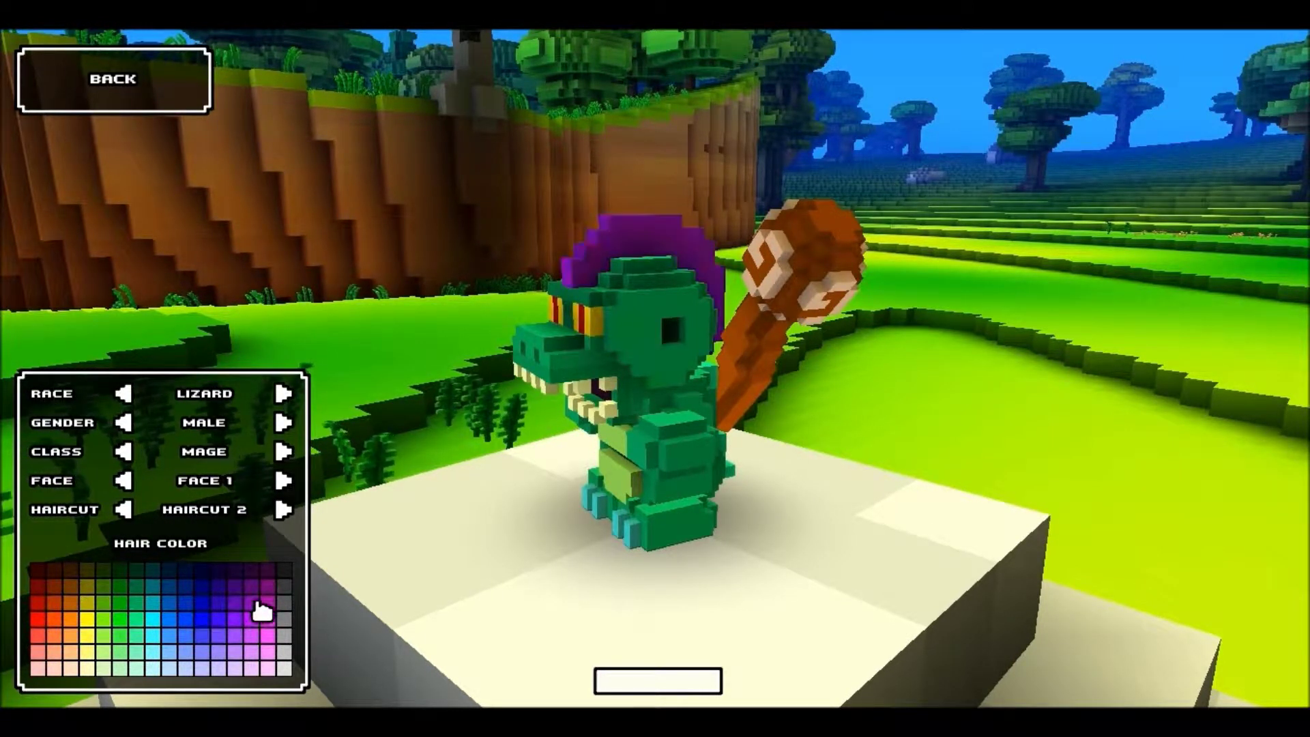
mouse_move(690, 520)
left_mouse_down()
mouse_move(857, 434)
mouse_move(746, 430)
mouse_move(789, 468)
mouse_move(632, 488)
left_mouse_up()
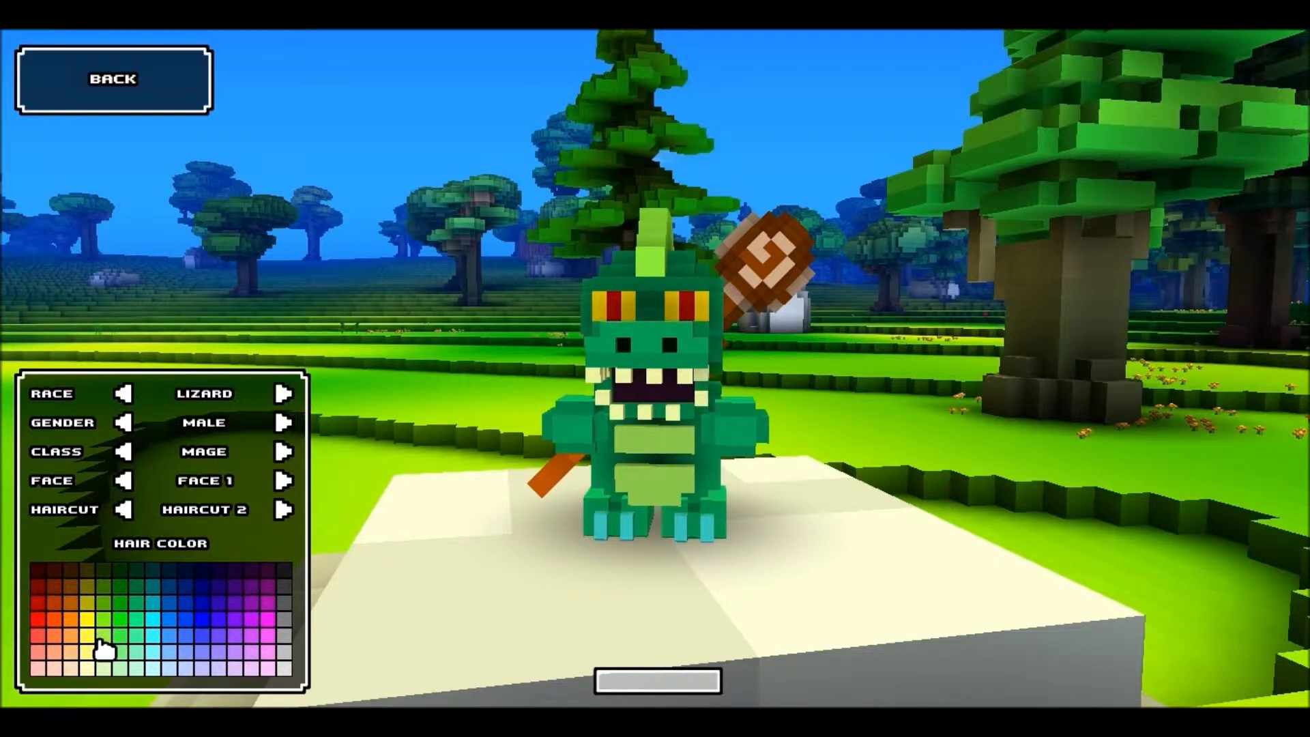
mouse_move(447, 575)
left_mouse_down()
mouse_move(907, 492)
mouse_move(694, 389)
mouse_move(894, 456)
mouse_move(679, 460)
mouse_move(761, 440)
mouse_move(655, 433)
mouse_move(659, 693)
left_mouse_up()
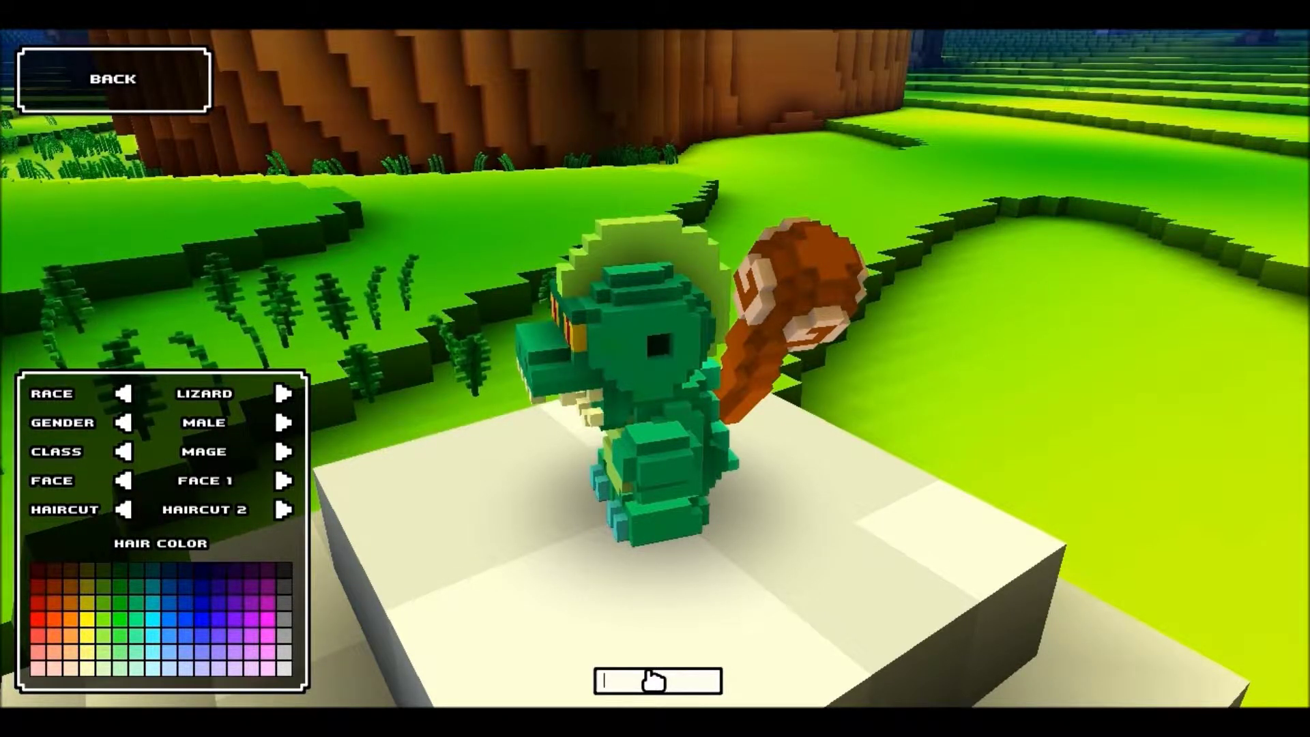
left_click(665, 691)
type("oli")
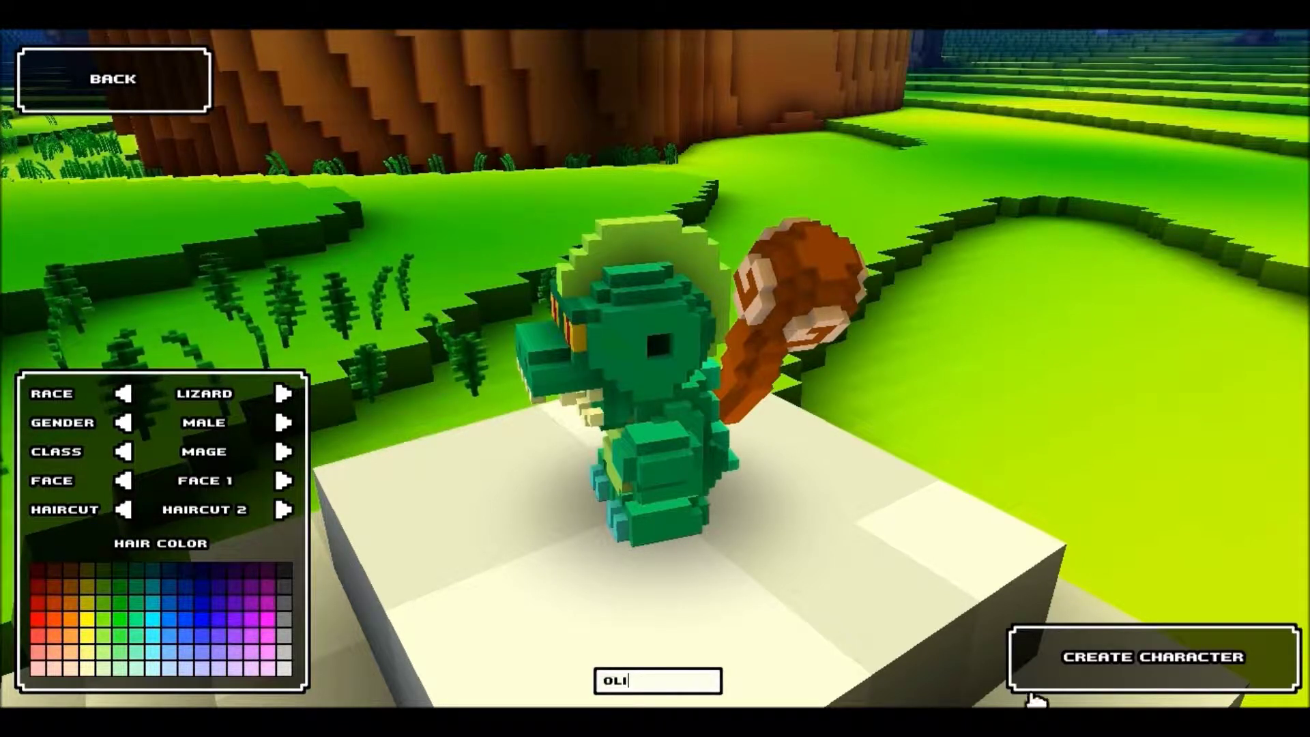
Step: Create the lizard mage OLI and start entering a server address
left_click(1035, 680)
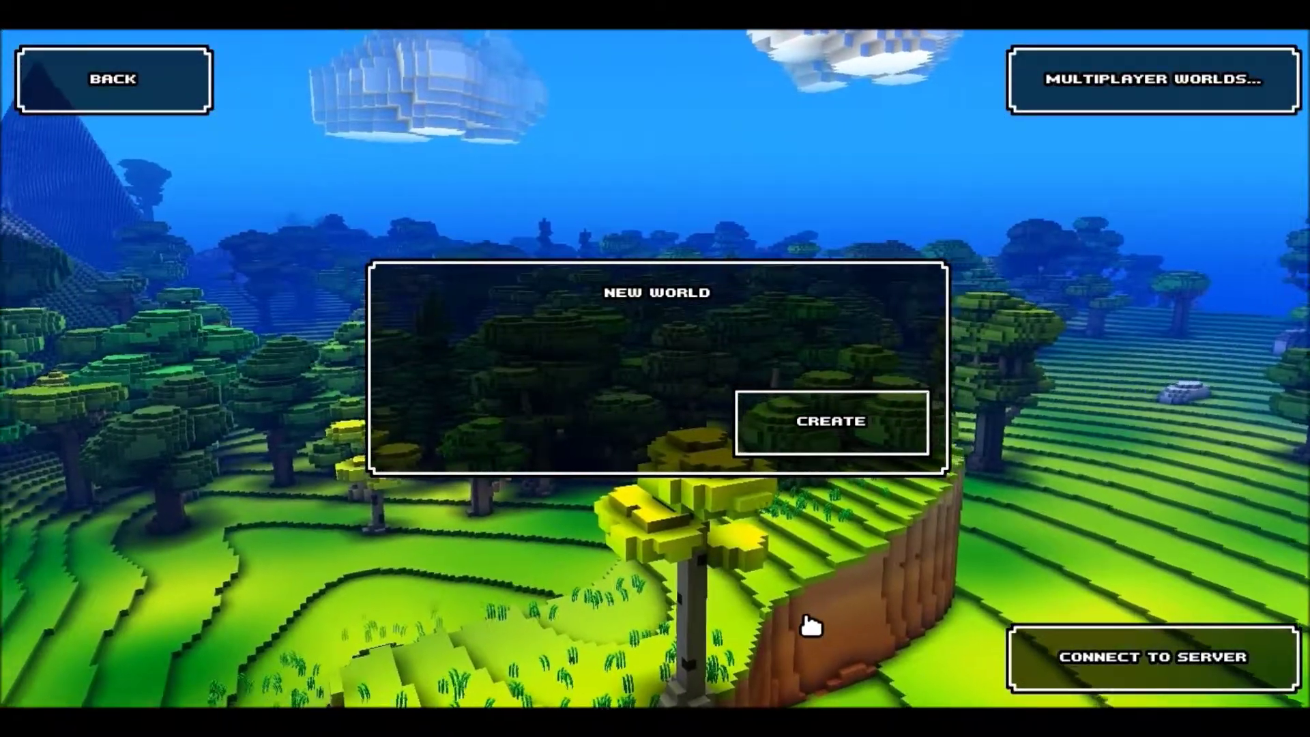
left_click(1125, 665)
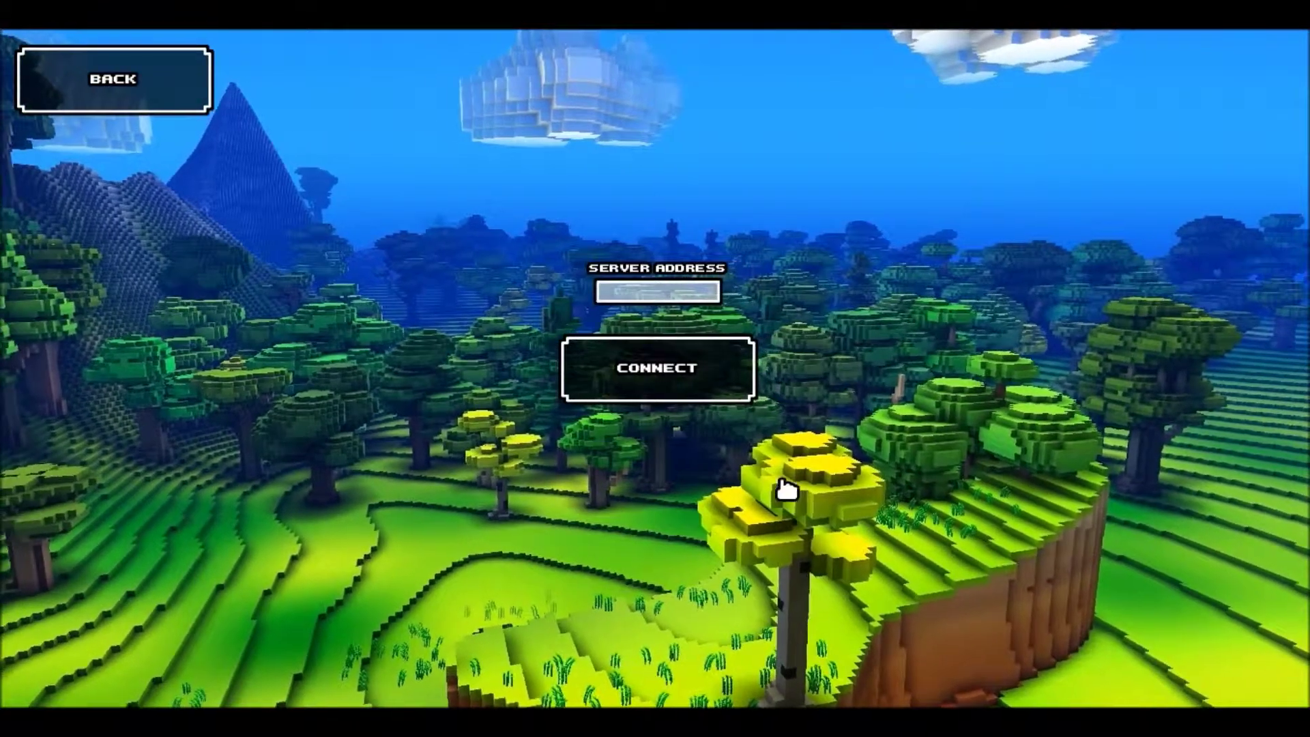
left_click(678, 303)
type("10")
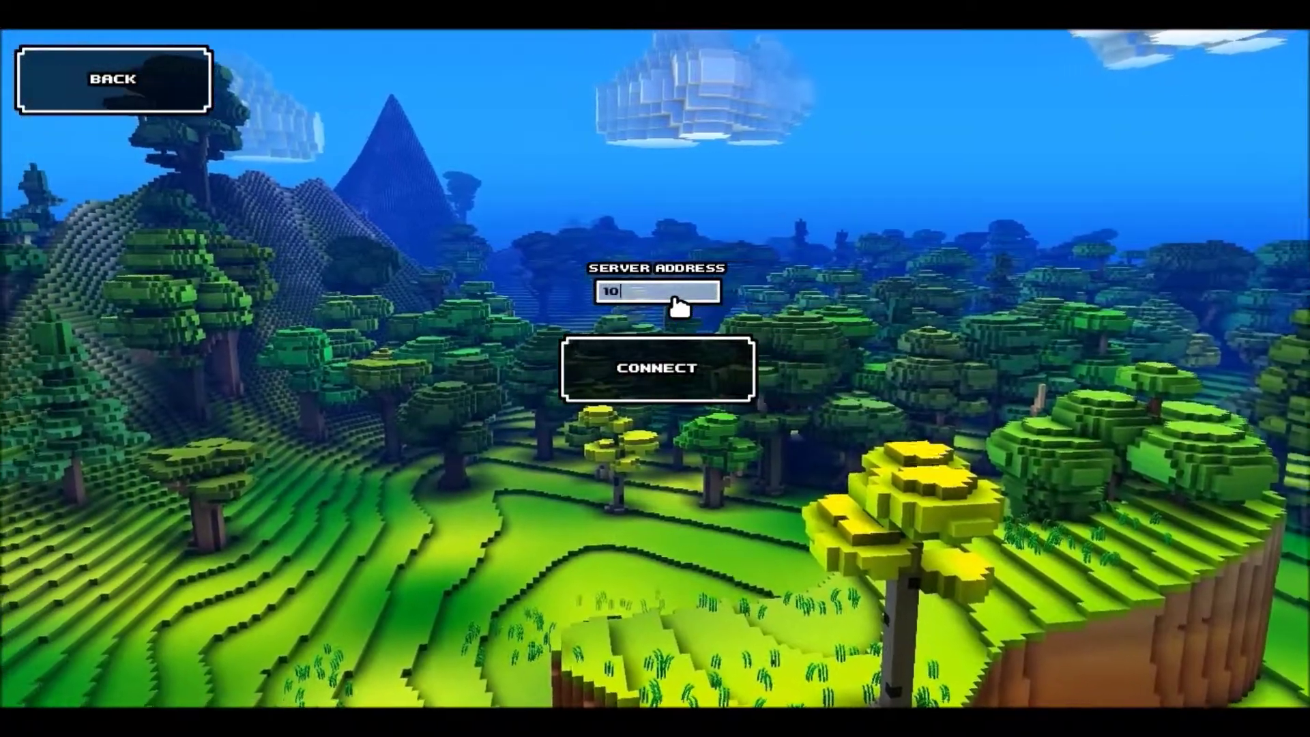
type(".0.0.")
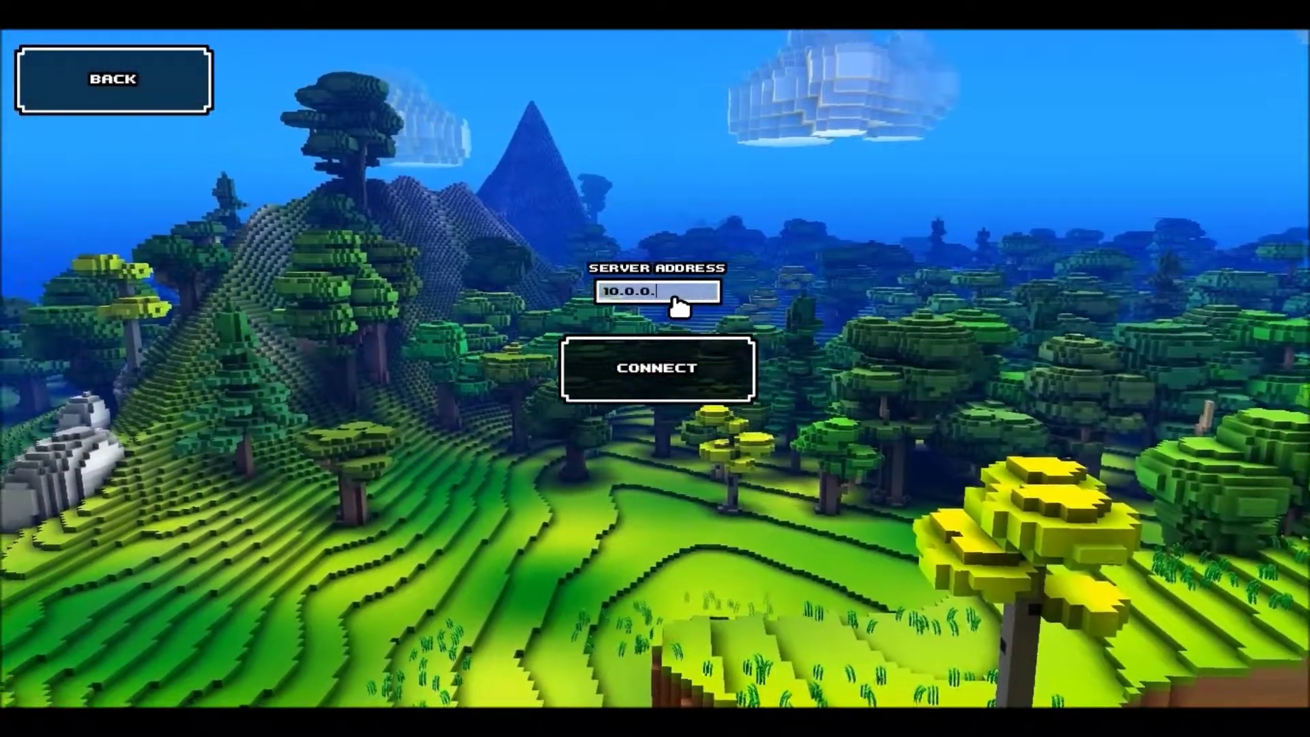
type("46")
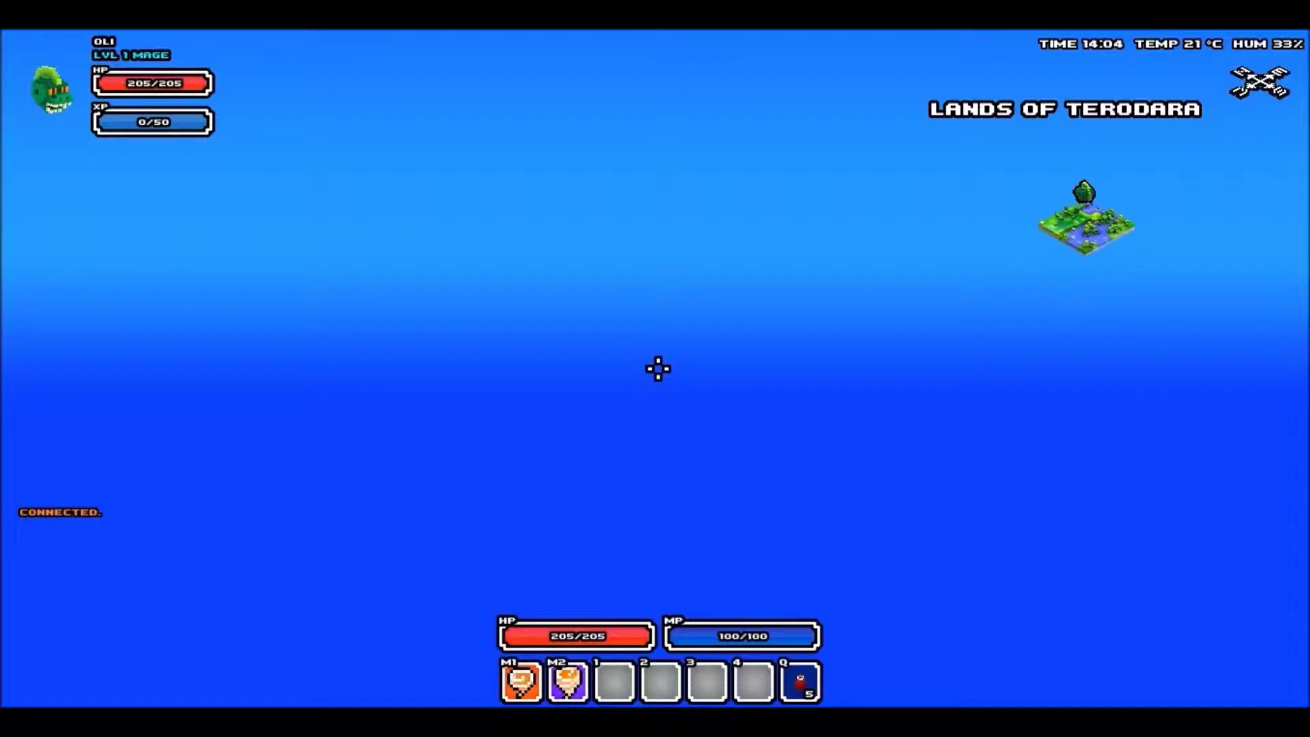
Step: Move the character forward onto the shore toward the grey rock
key("w")
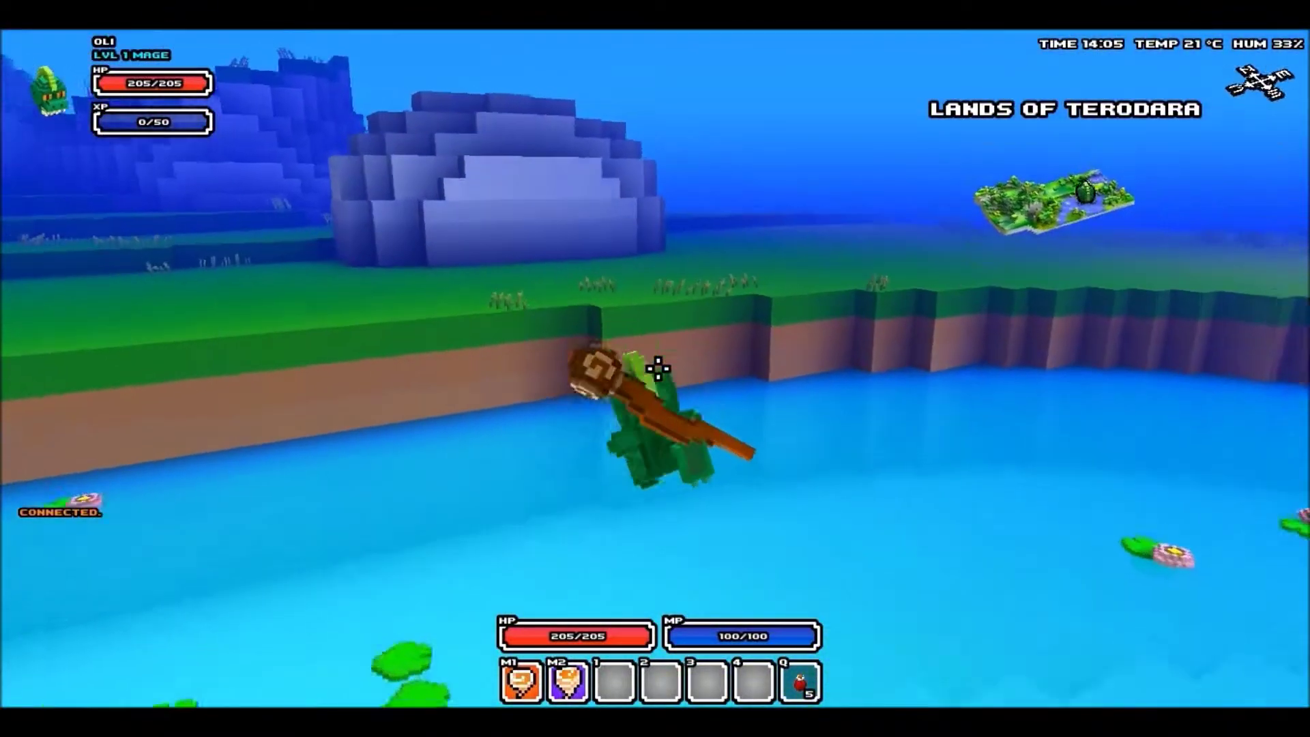
key("w")
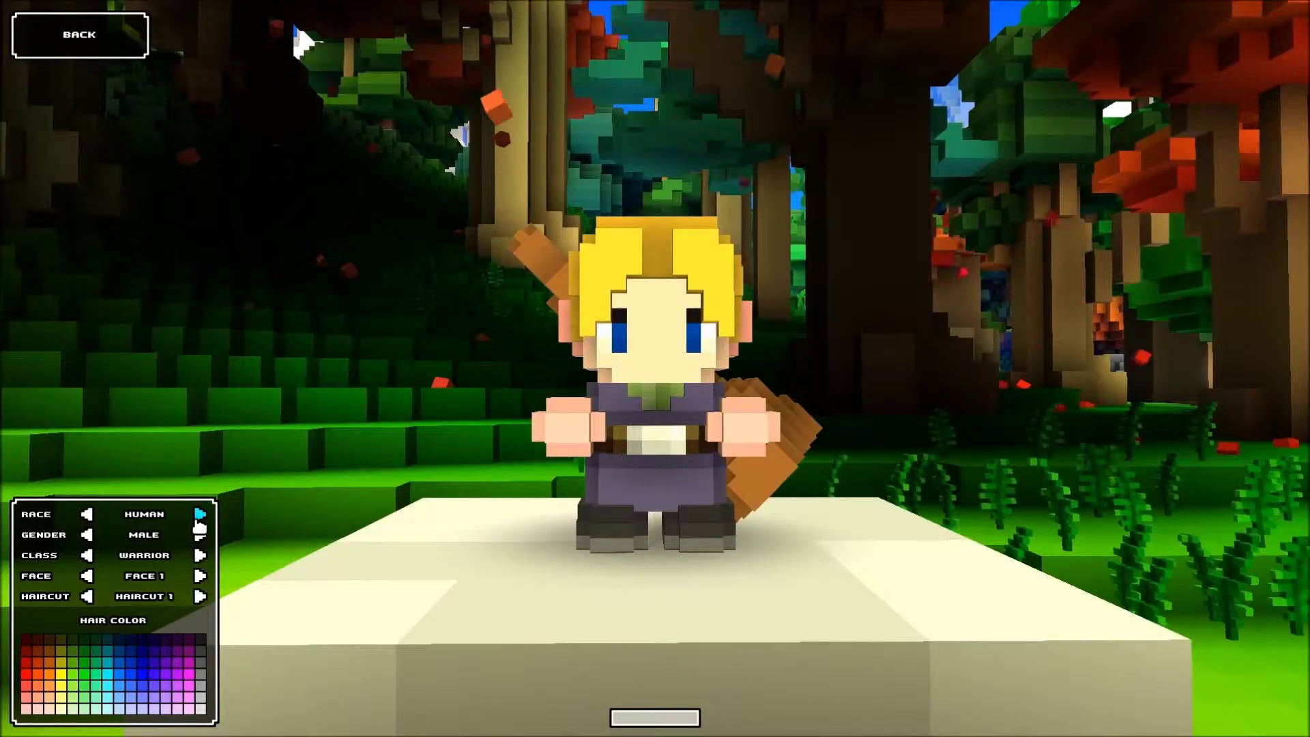
Step: Create a male frogman ranger with Face 5 and Haircut 4
left_click(199, 515)
left_click(200, 516)
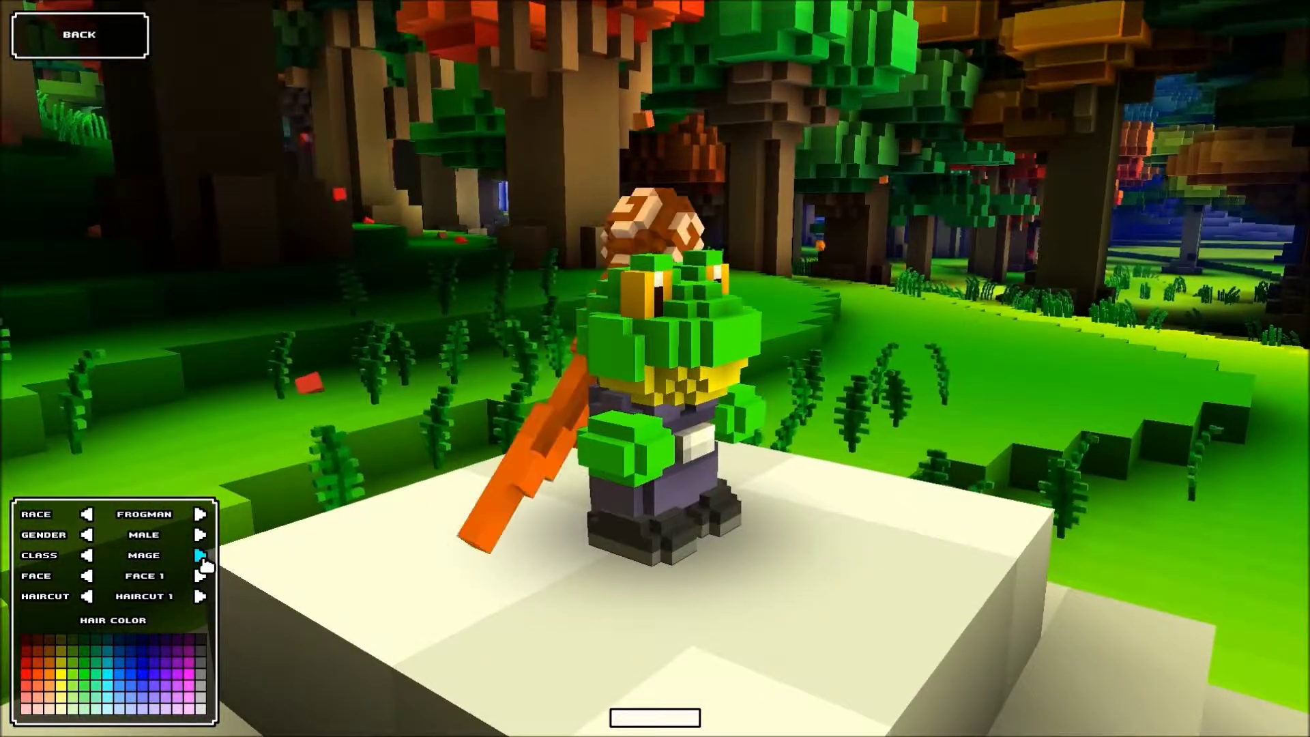
left_click(201, 555)
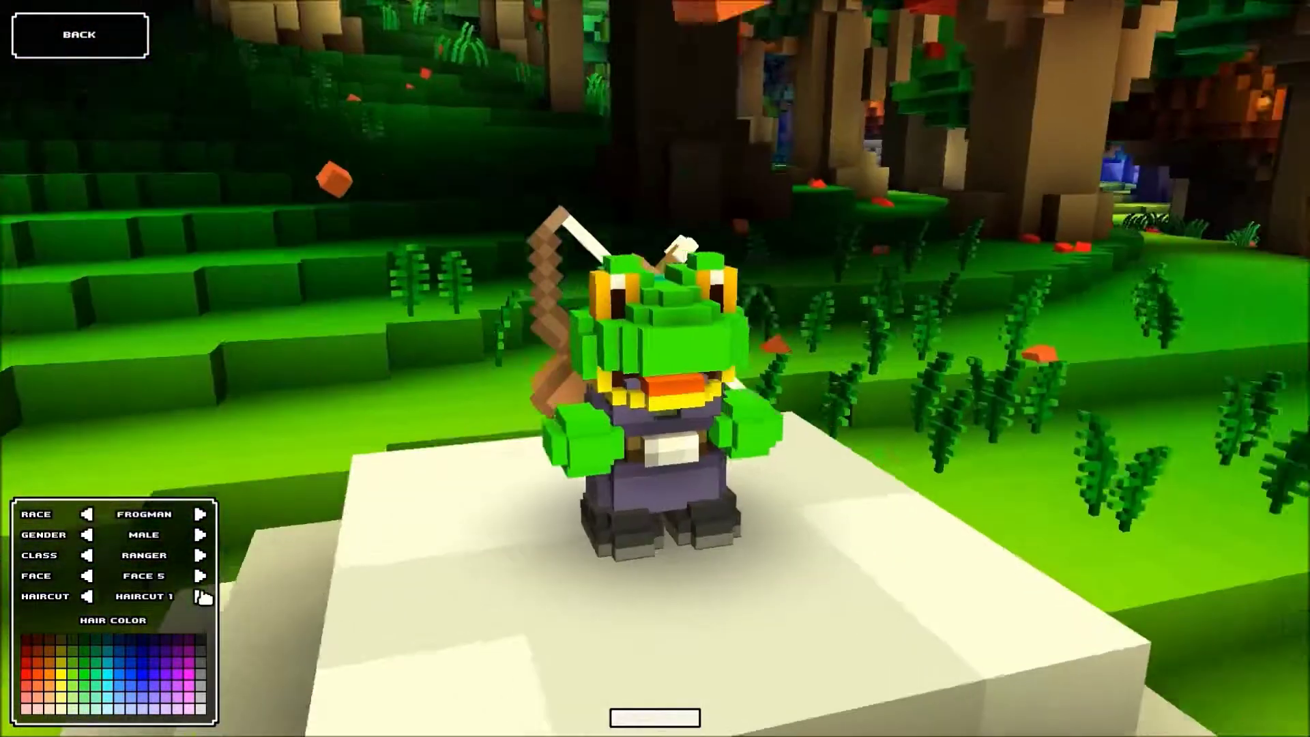
left_click(200, 597)
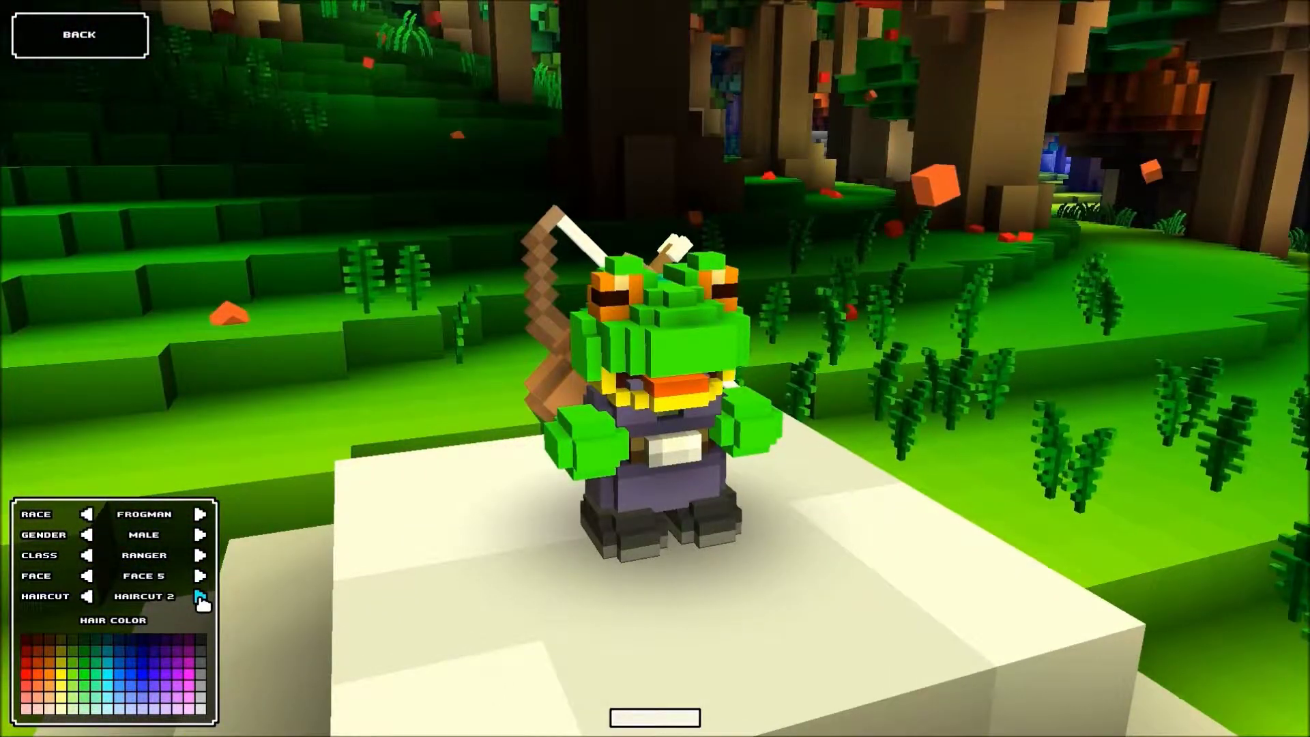
left_click_drag(436, 569, 784, 547)
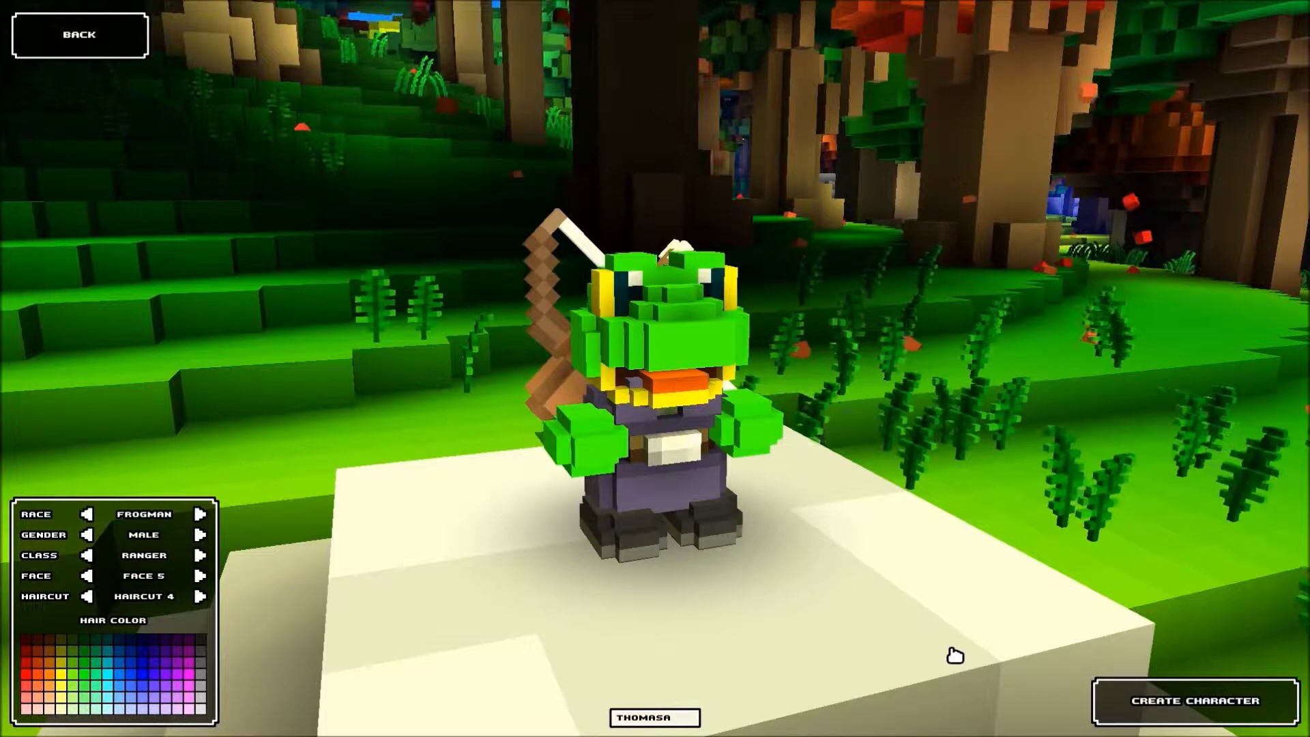
left_click(1194, 701)
type("10.0.0.")
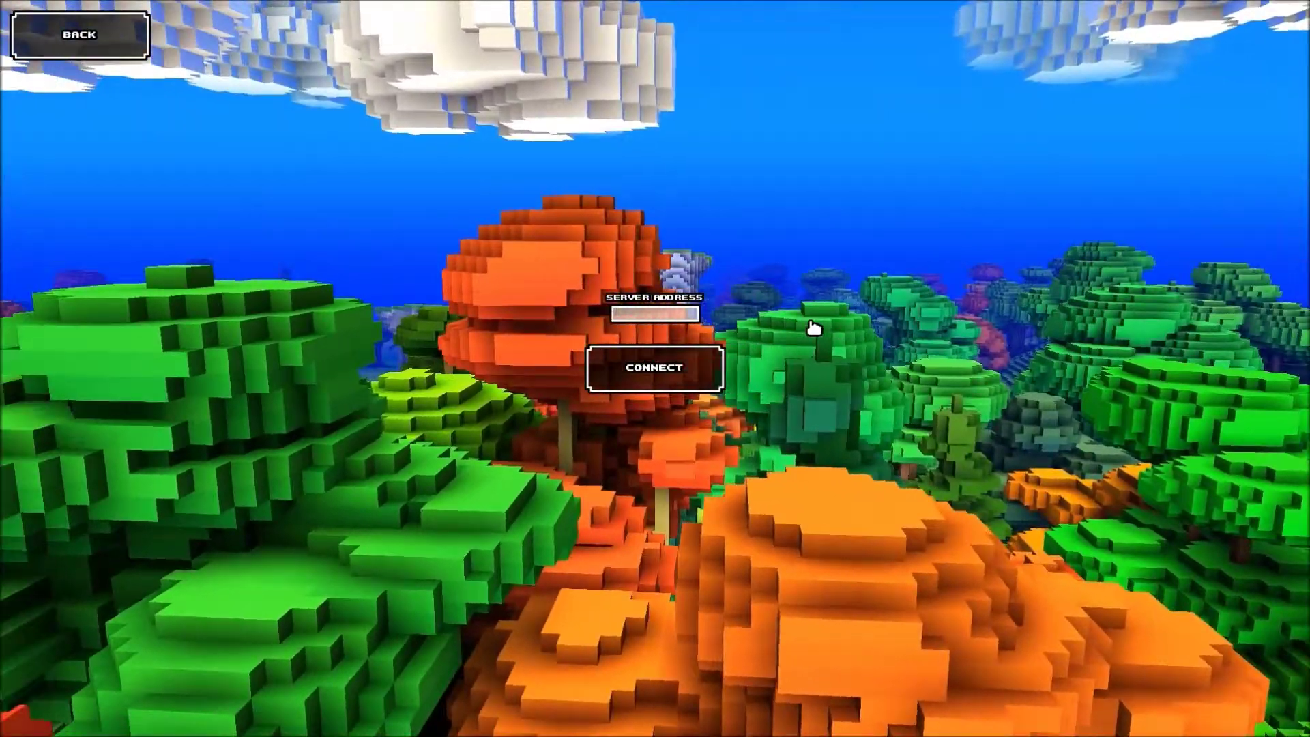